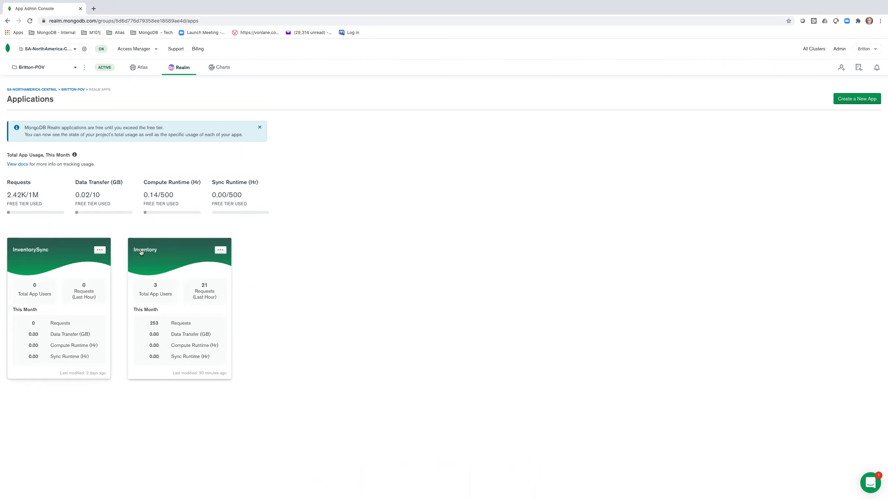
Open the Inventory app's hosting page and load its hosted site, inventory-fywoy.mongodbstitch.com, in a new browser tab.
left_click(141, 252)
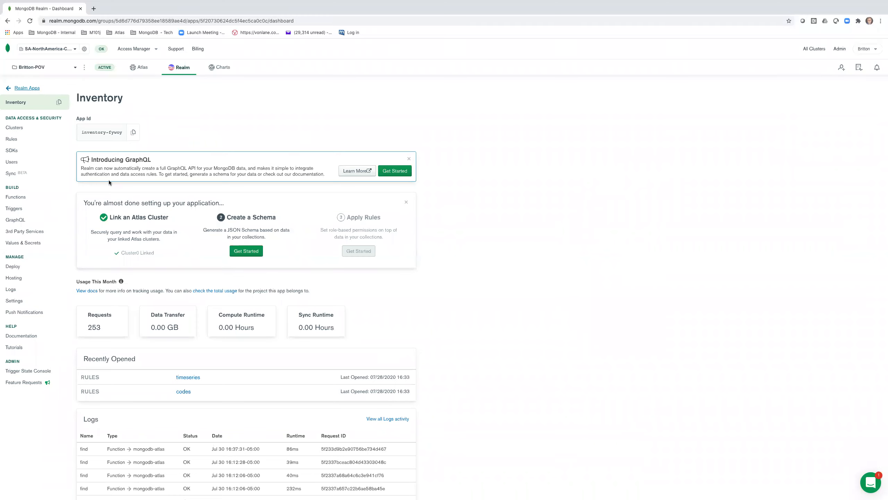
left_click(20, 278)
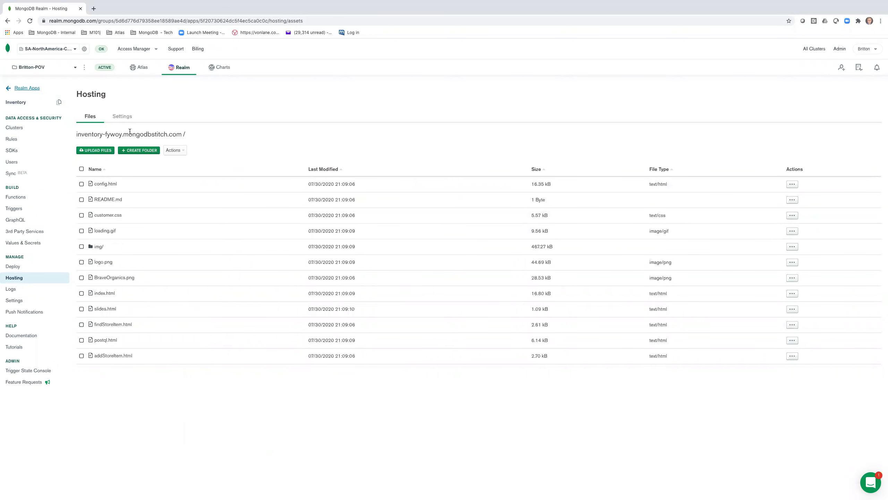
left_click_drag(182, 133, 75, 136)
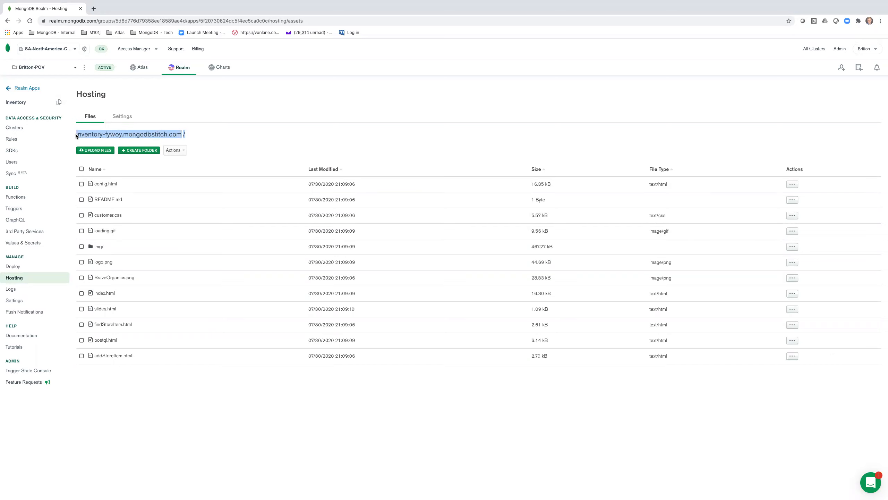
left_click(94, 9)
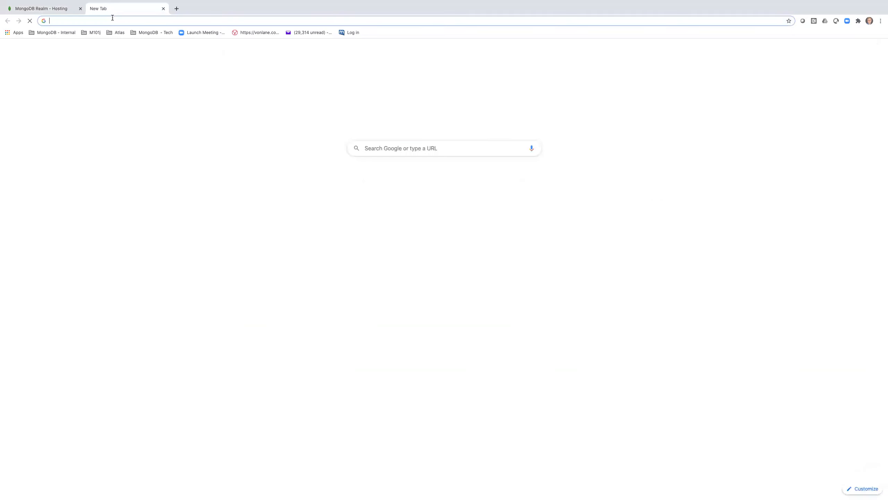
type("inventory-fywoy.mongodbstitch.com/")
key("Return")
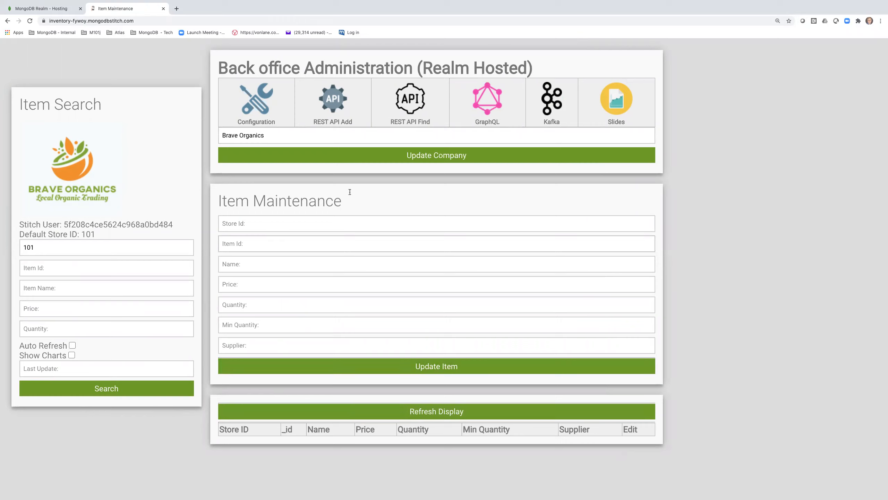
Open the REST API Add page, enlarge the input document box and highlight the app ID in the webhook URL.
left_click(339, 107)
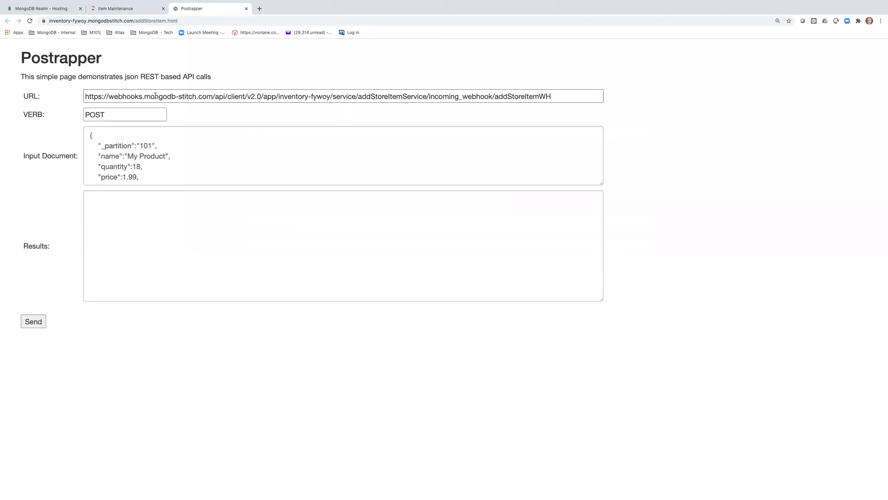
left_click(154, 96)
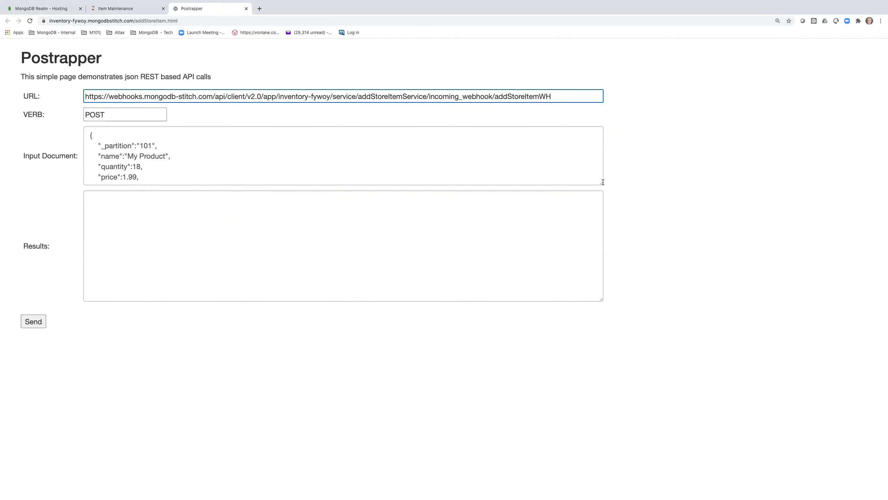
left_click_drag(602, 183, 612, 246)
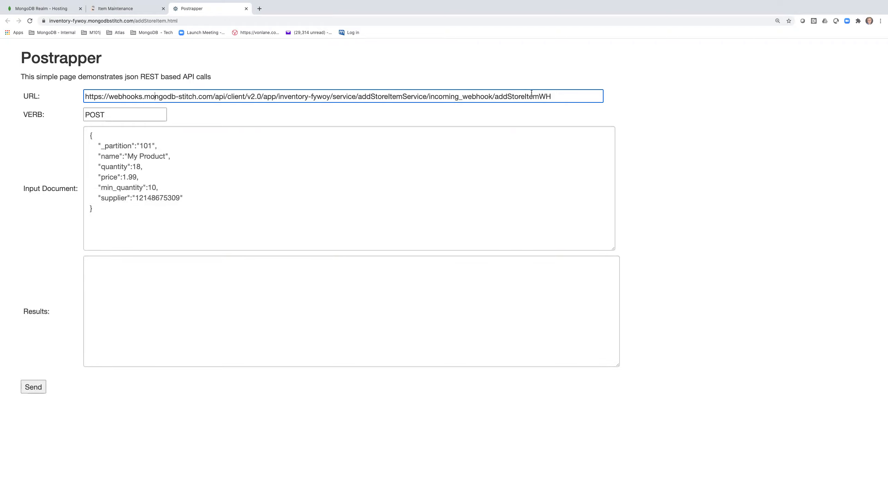
left_click_drag(555, 96, 278, 96)
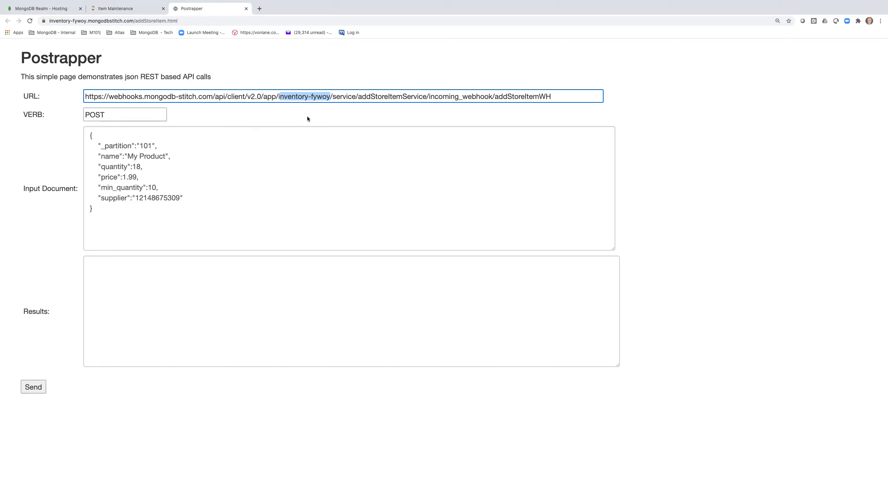
left_click_drag(278, 97, 329, 94)
Review the Realm hosting page and the Item Maintenance page, ending back on the Postrapper page.
left_click(64, 9)
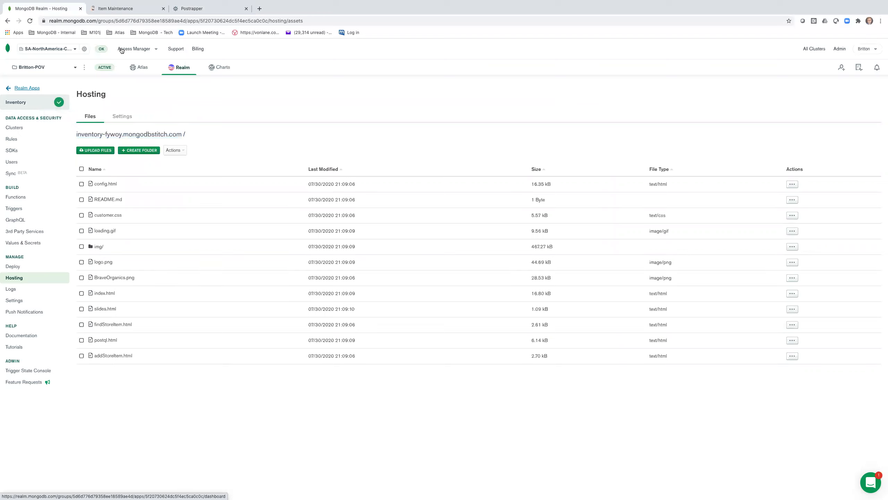
left_click(137, 10)
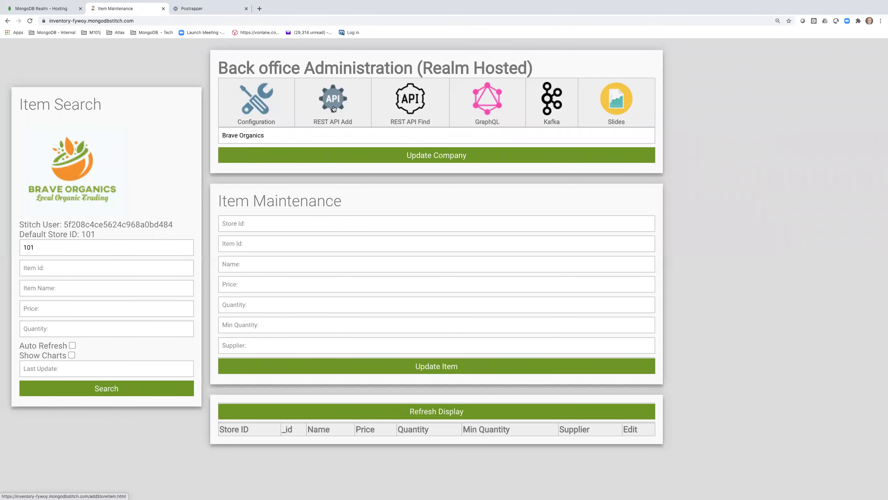
left_click(216, 11)
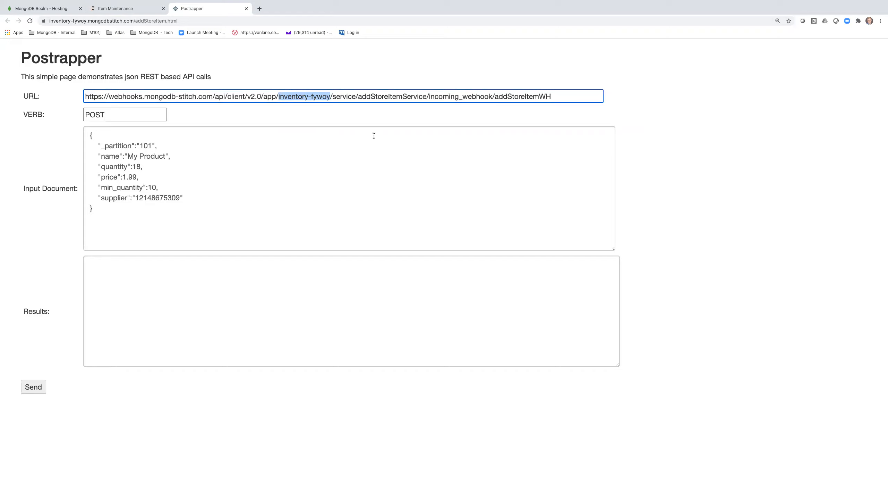
Send the sample My Product document to the add-item webhook and refresh the item list on the Item Maintenance page.
left_click(272, 169)
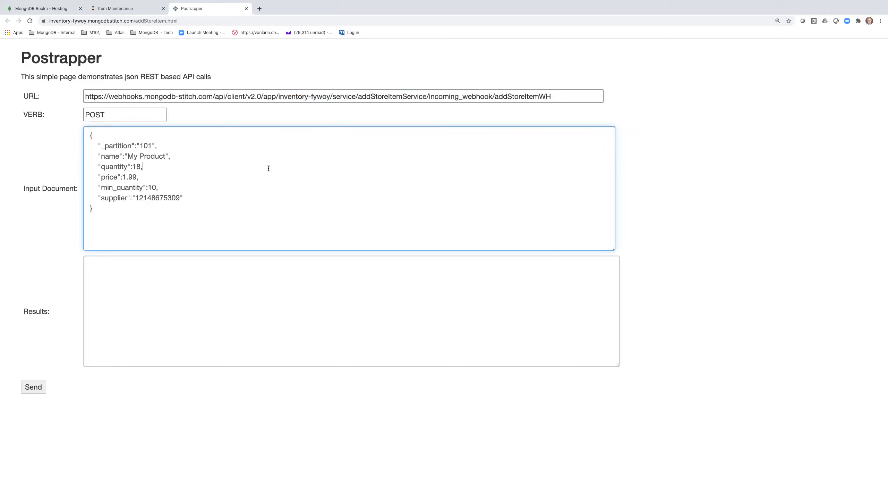
double_click(143, 145)
left_click(43, 392)
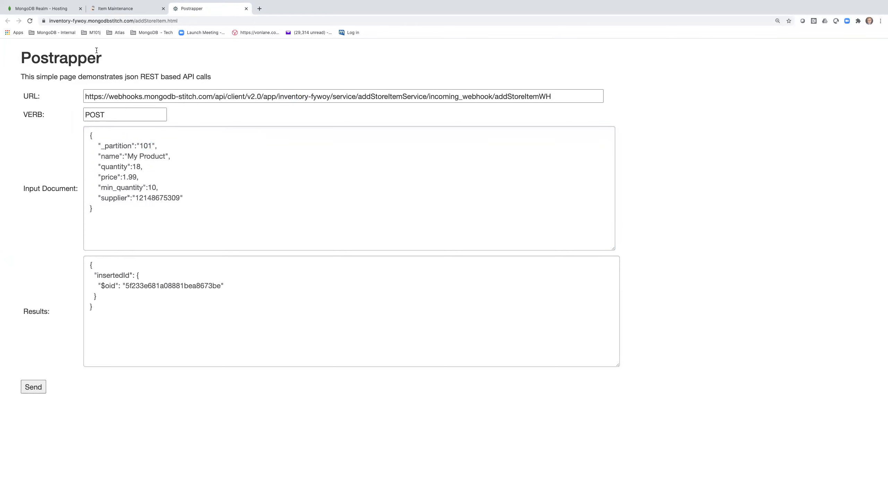
left_click(115, 10)
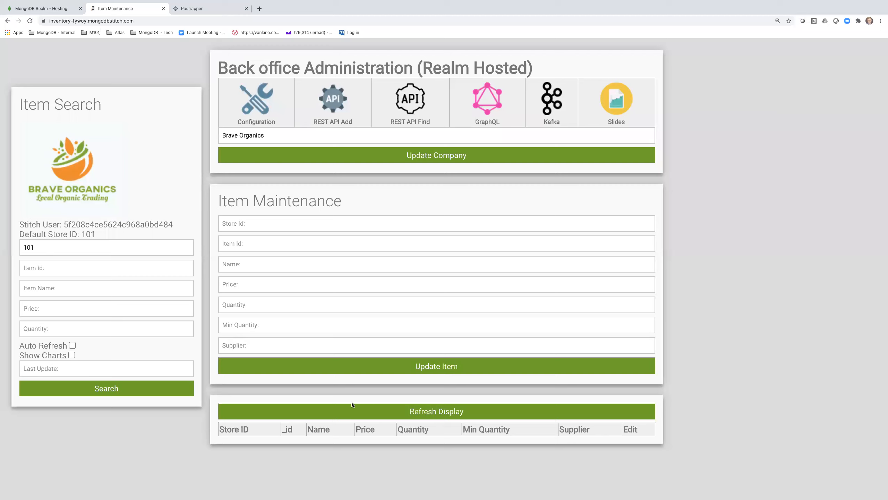
left_click(357, 411)
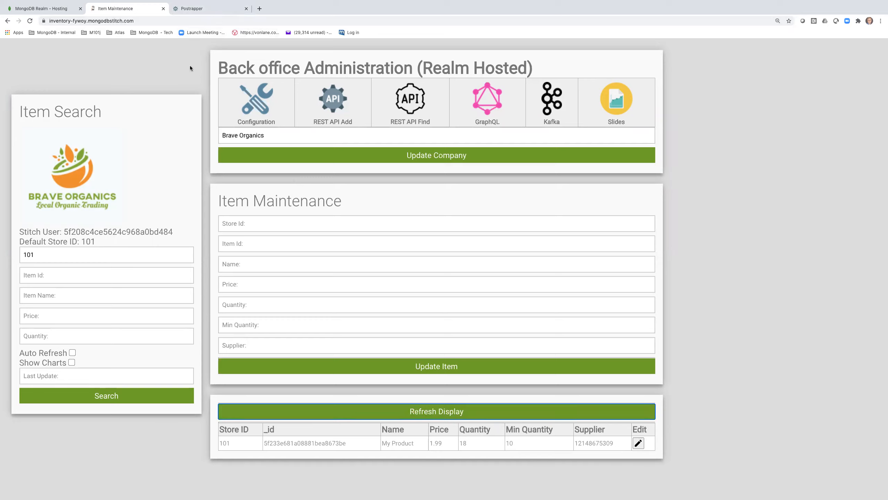
View the page source of the Item Maintenance site to examine its Inventory app ID and script code.
right_click(157, 62)
left_click(197, 120)
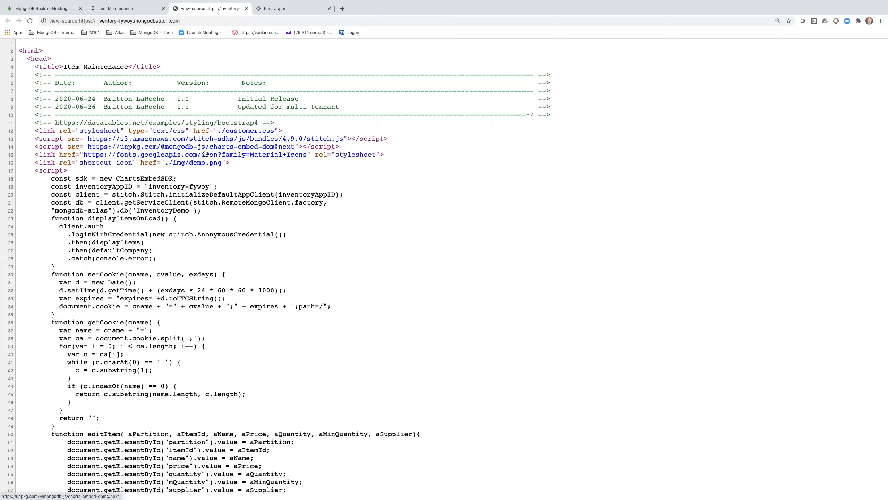
left_click(145, 12)
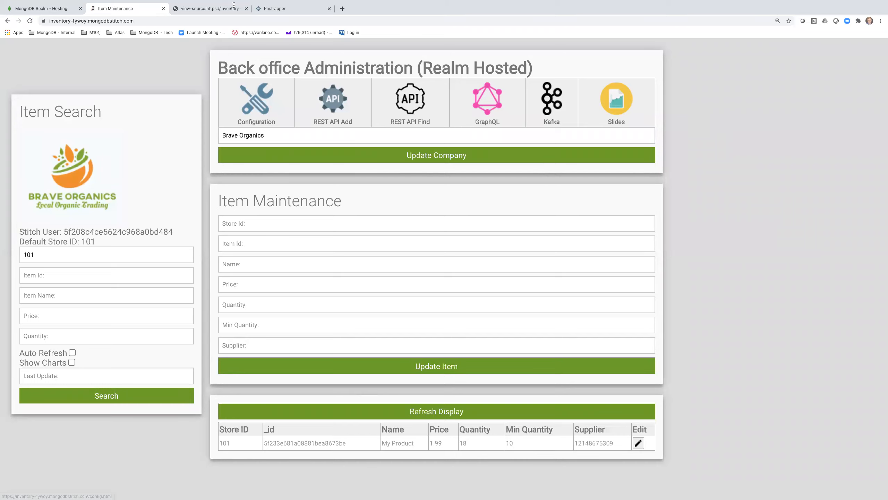
Change the product name in Postrapper's input document to Product ABC.
left_click(271, 10)
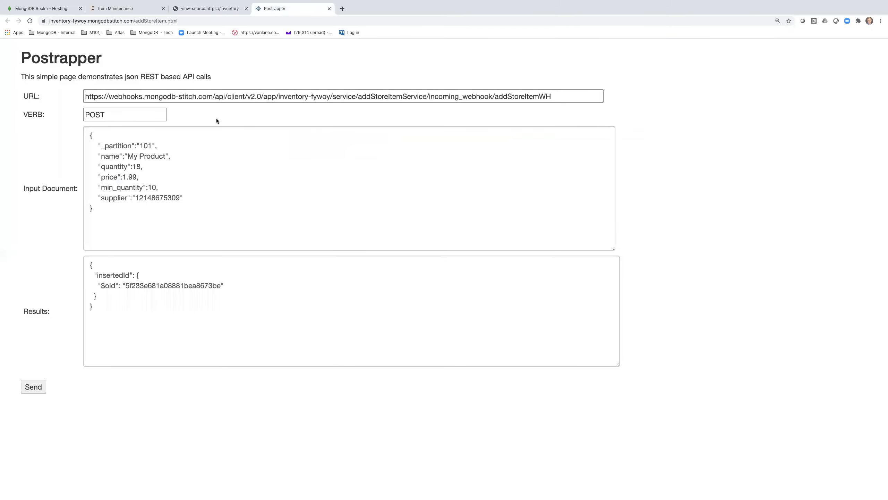
double_click(147, 145)
left_click(147, 154)
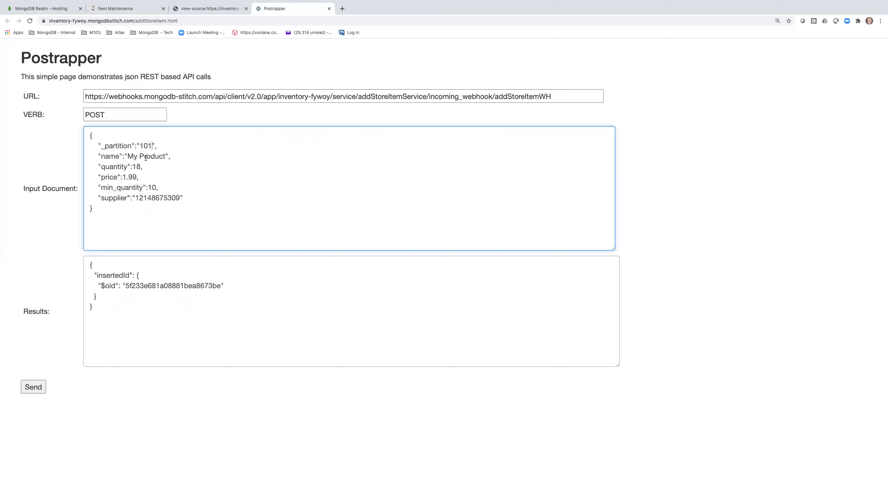
left_click_drag(140, 156, 127, 157)
key("BackSpace")
left_click(156, 156)
type("ABC")
key("BackSpace")
Set the document's quantity to 28 and price to 5.99, and send it to the webhook.
left_click_drag(138, 166, 134, 166)
type("2")
left_click_drag(127, 177, 123, 177)
type("5")
left_click(39, 385)
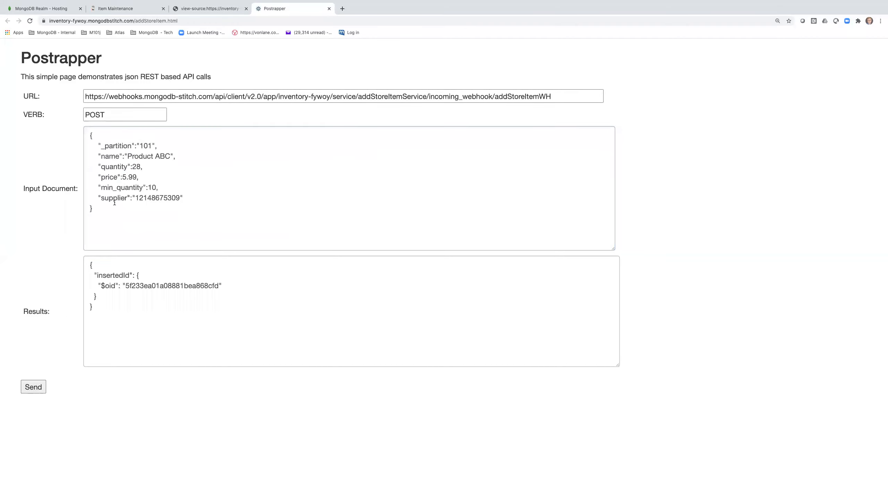
Send another document named Product XYZ with quantity 50 and price 9.99, and refresh the item list on the Item Maintenance page.
left_click_drag(169, 155, 156, 155)
type("XYZ")
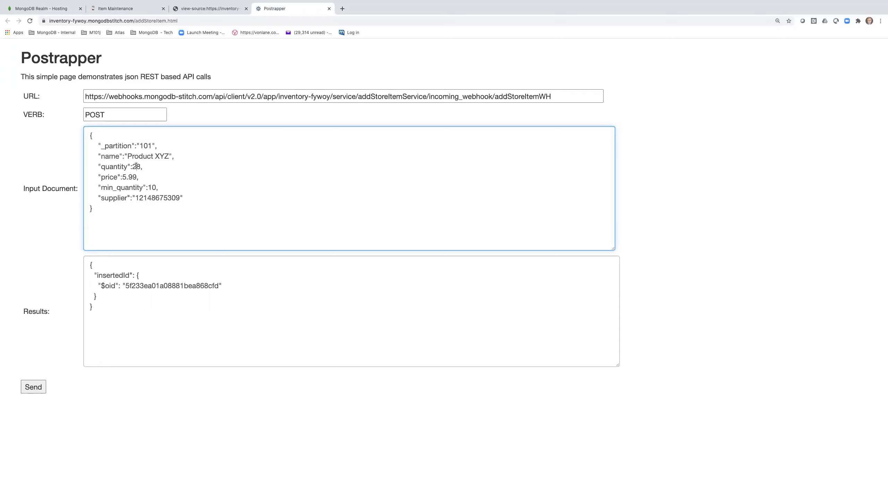
left_click_drag(141, 166, 134, 166)
type("50")
left_click_drag(125, 177, 122, 177)
type("9")
left_click(206, 178)
left_click(37, 385)
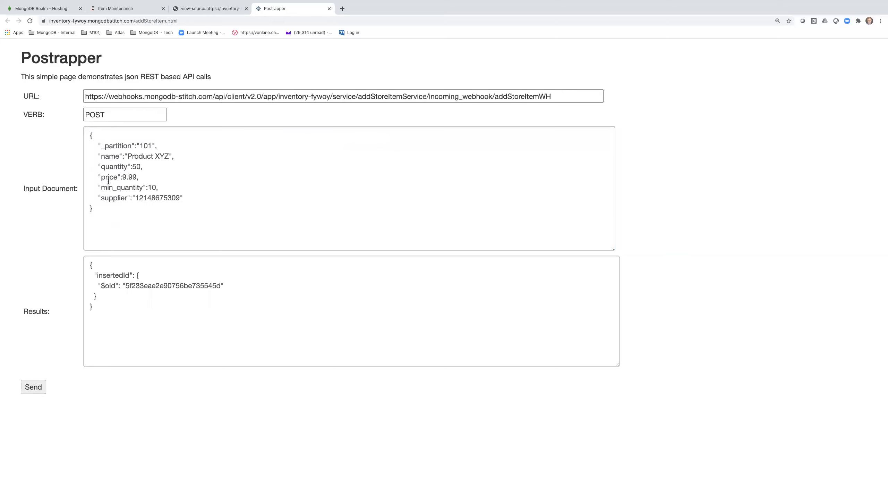
left_click(110, 10)
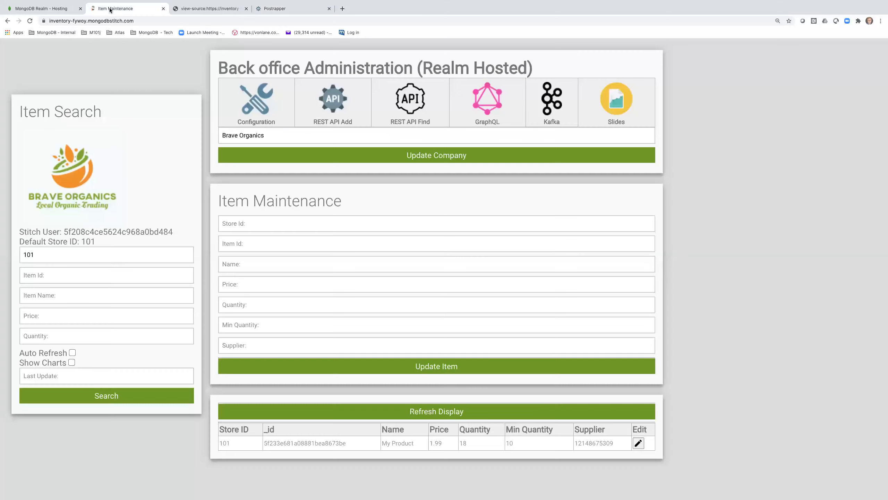
left_click(352, 411)
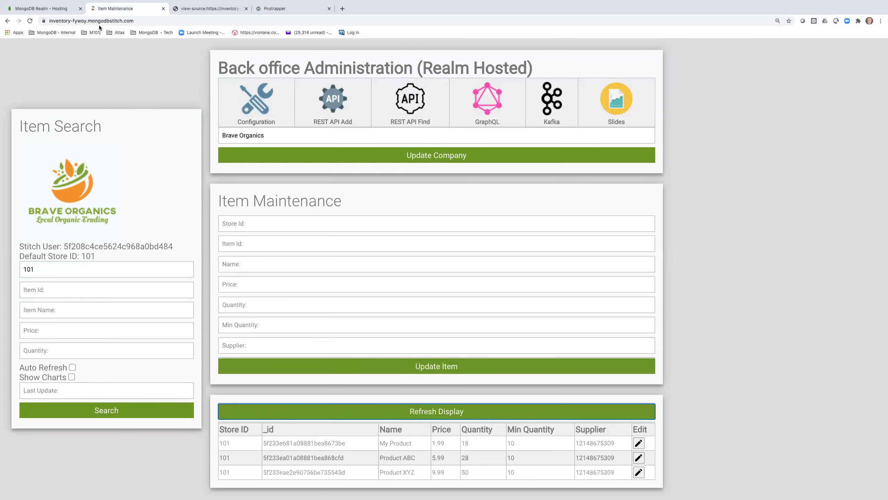
From the Realm hosting page, open MongoDB Charts in a new browser tab and switch to it.
left_click(64, 11)
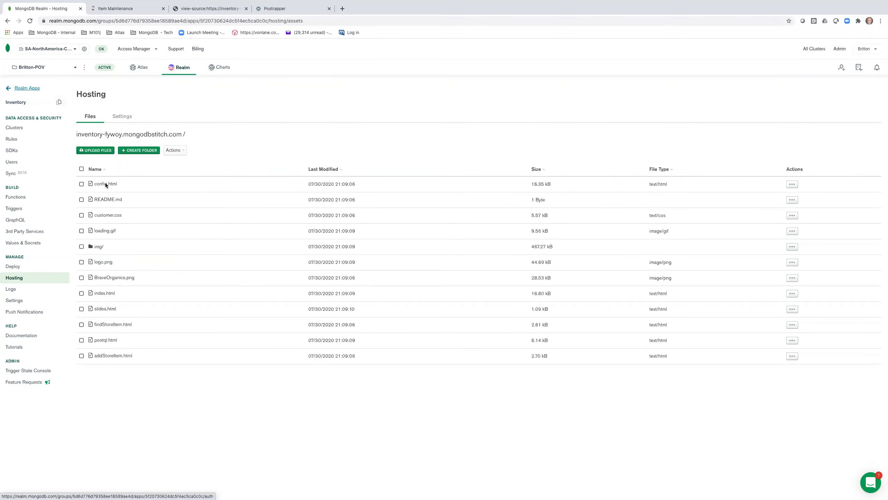
right_click(226, 70)
left_click(240, 74)
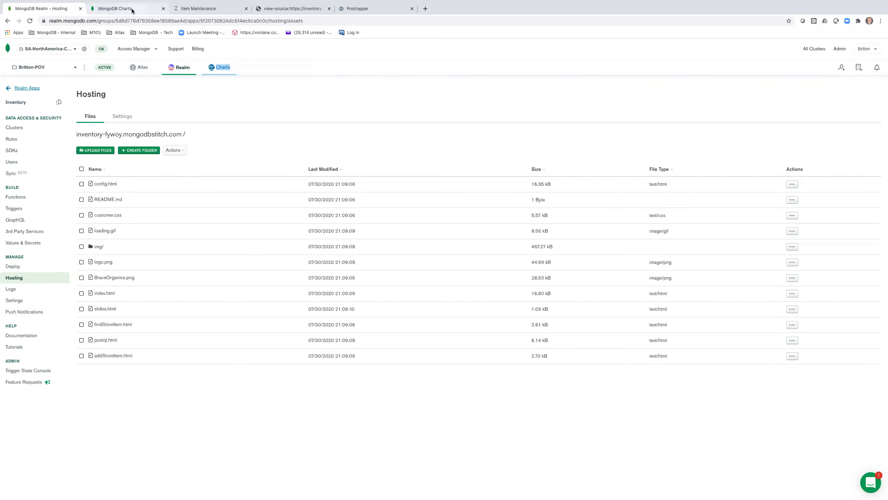
left_click(132, 10)
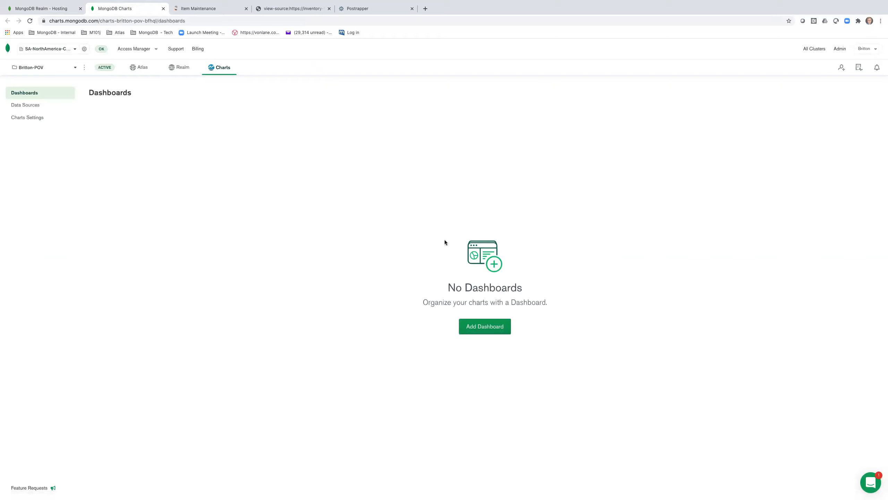
Add all InventoryDemo collections from Cluster0 as Charts data sources.
left_click(36, 106)
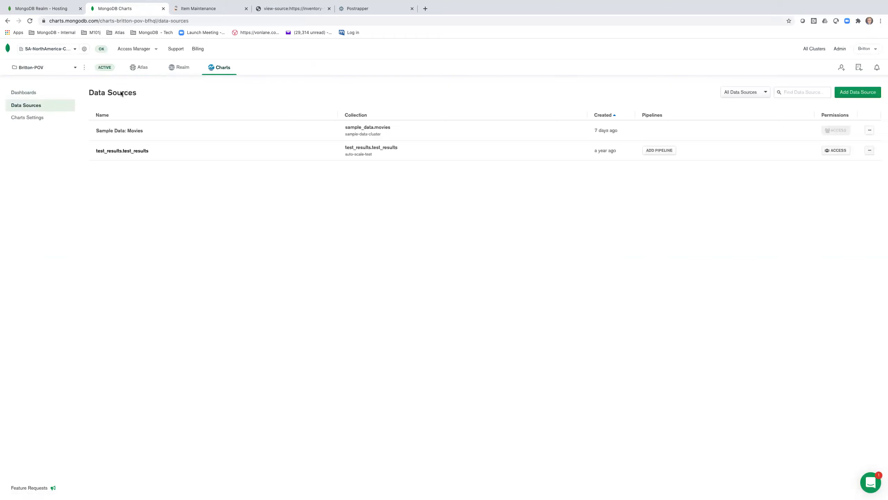
left_click(863, 93)
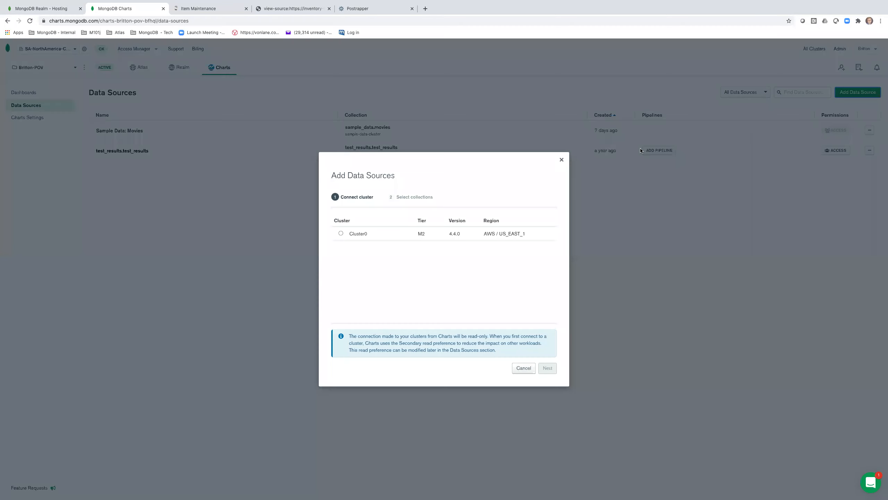
left_click(341, 234)
left_click(547, 368)
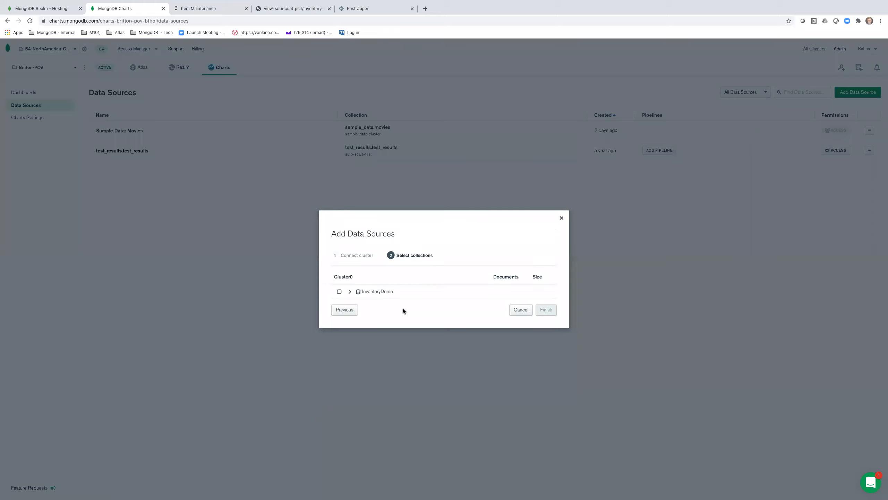
left_click(339, 292)
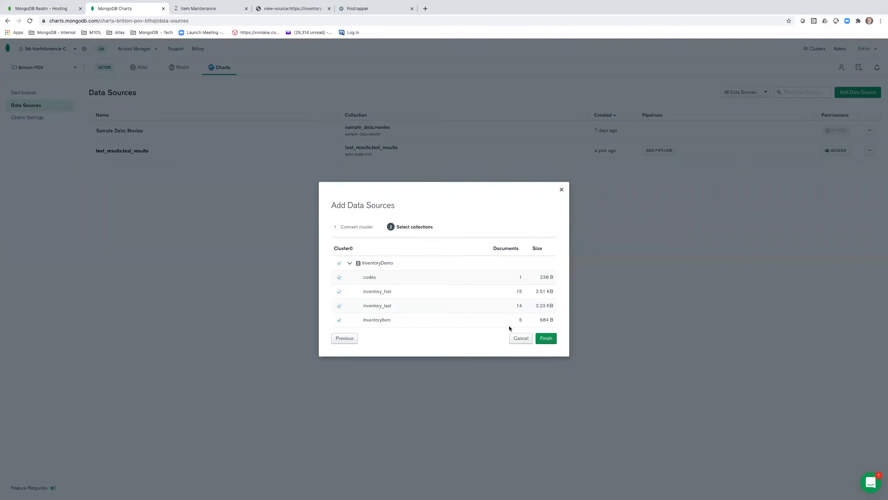
left_click(546, 338)
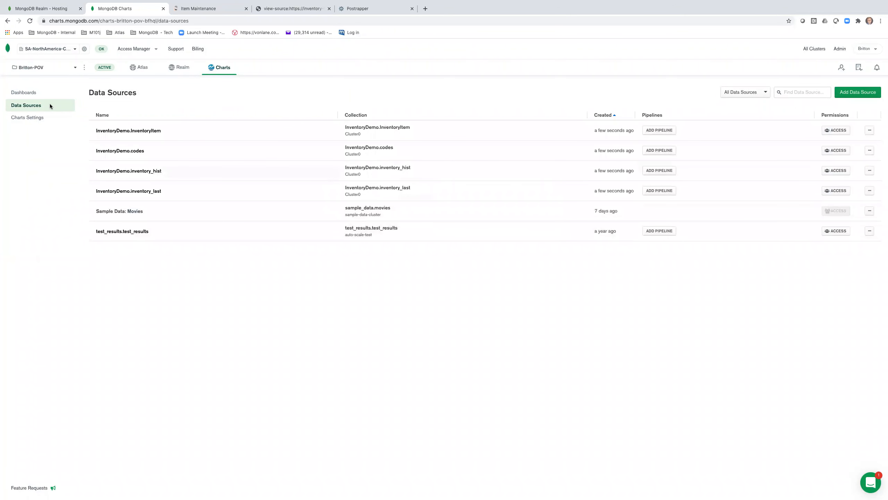
Create a new dashboard titled Store Inventory.
left_click(34, 92)
left_click(492, 320)
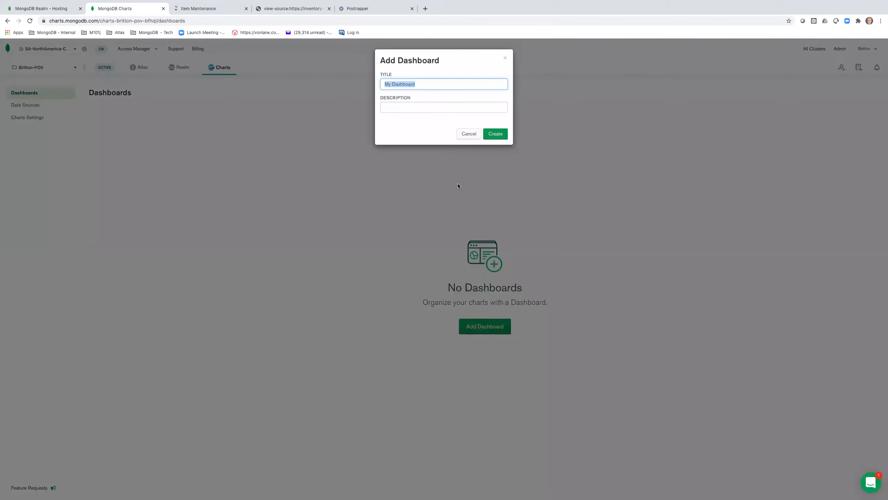
type("Store Inventory")
left_click(501, 137)
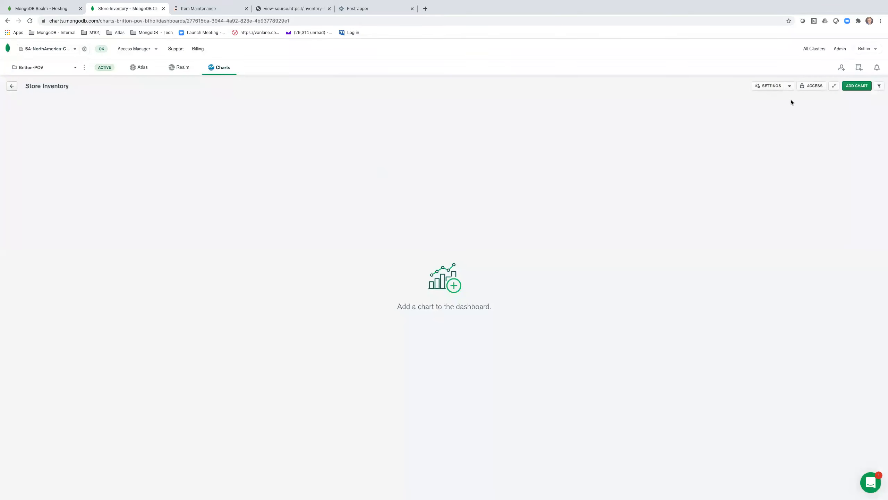
Add a chart to the dashboard with InventoryDemo.InventoryItem as its data source and Circular Donut as its chart type.
left_click(853, 86)
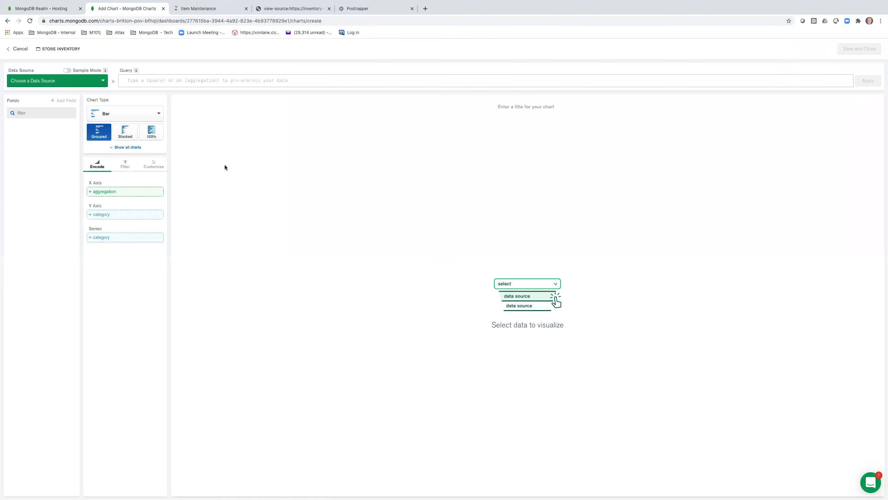
left_click(97, 80)
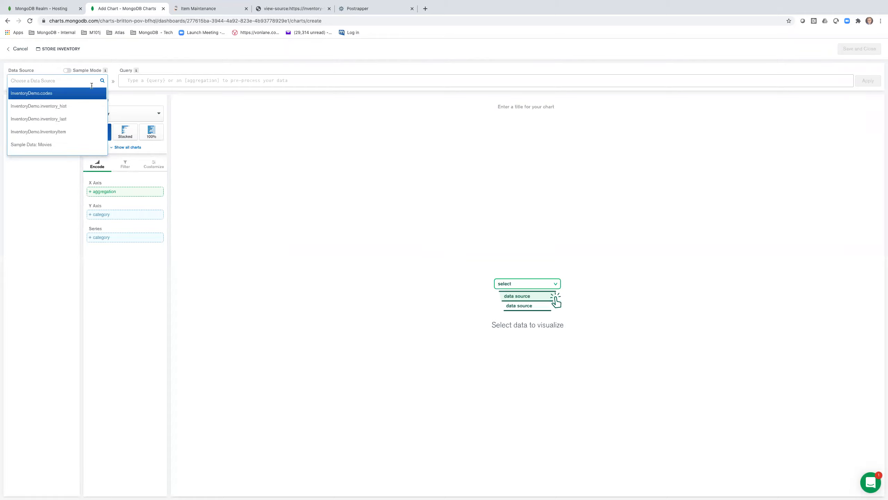
left_click(71, 132)
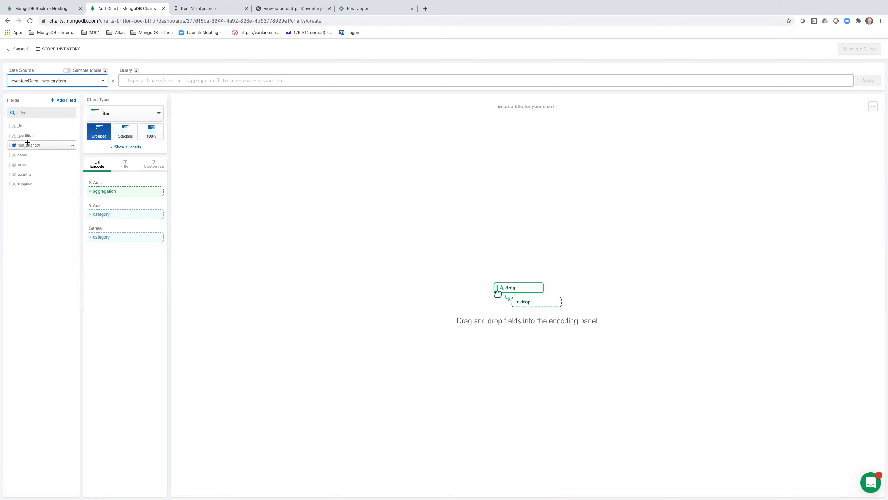
left_click(120, 114)
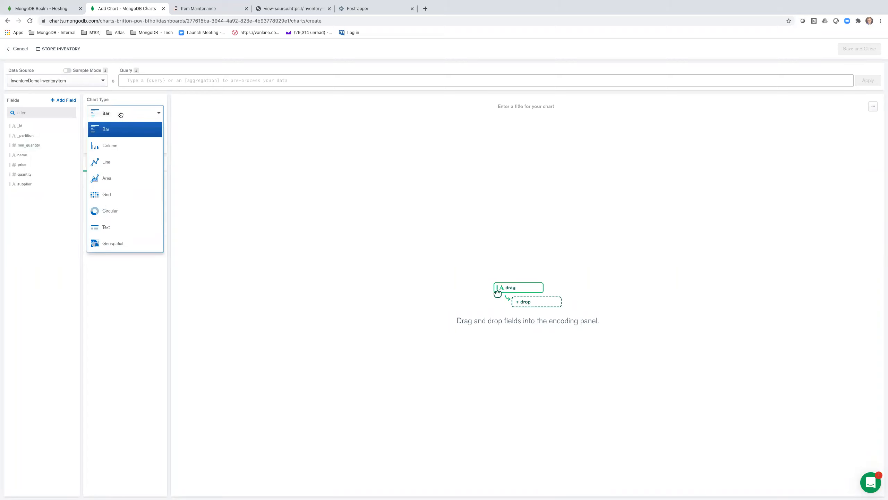
left_click(125, 210)
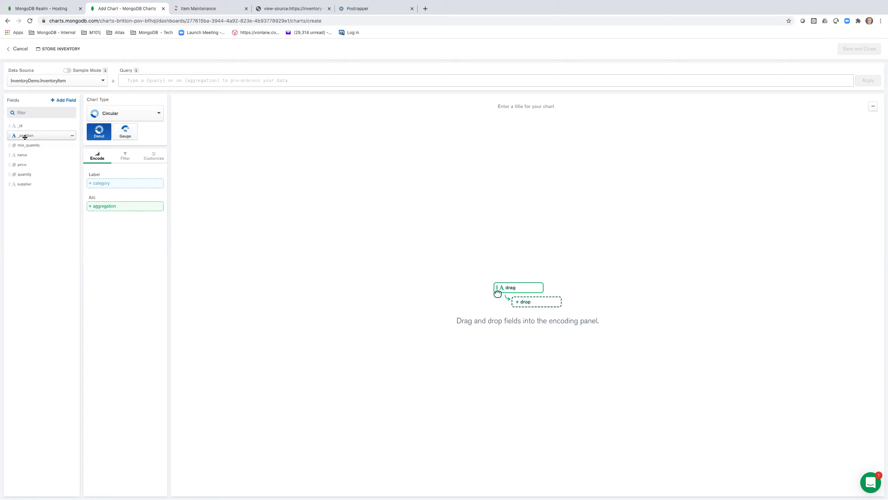
Encode the donut chart with the name field as its label and the sum of quantity as its arc.
left_click_drag(23, 154, 106, 182)
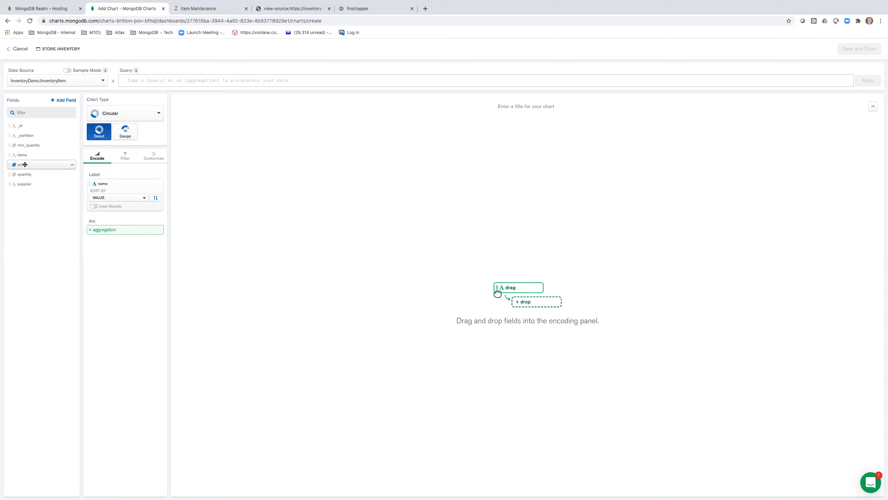
left_click_drag(26, 172, 106, 230)
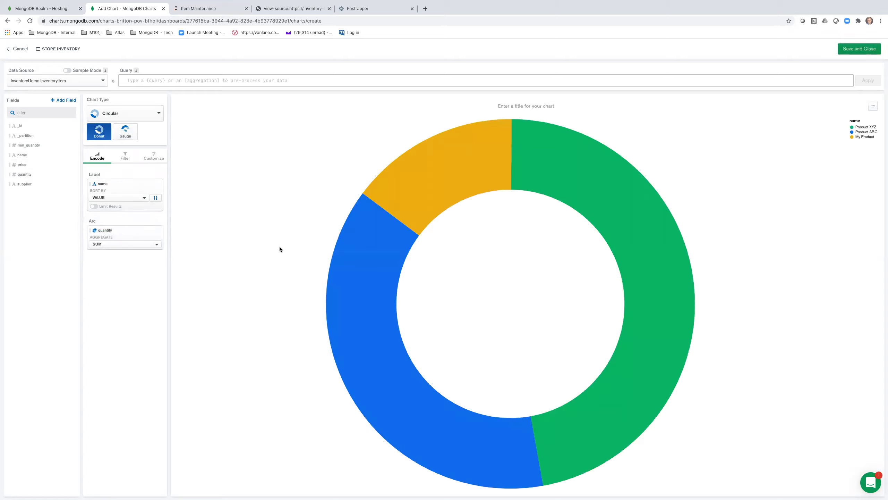
mouse_move(388, 253)
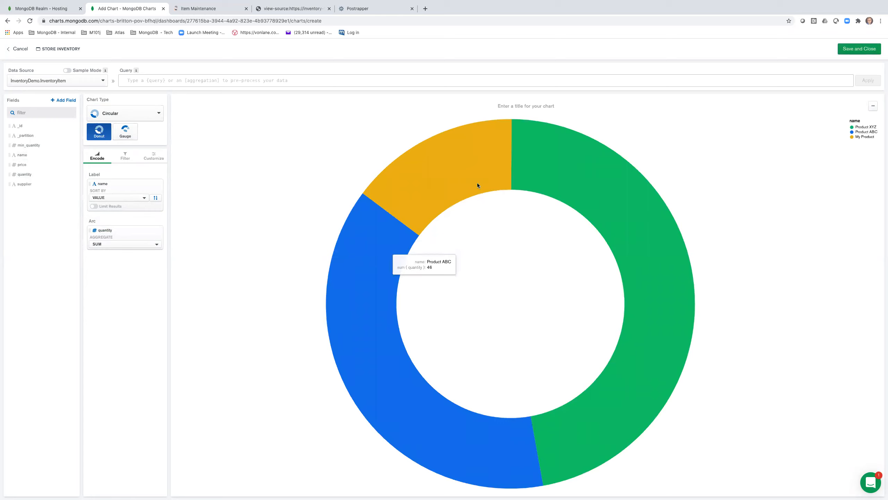